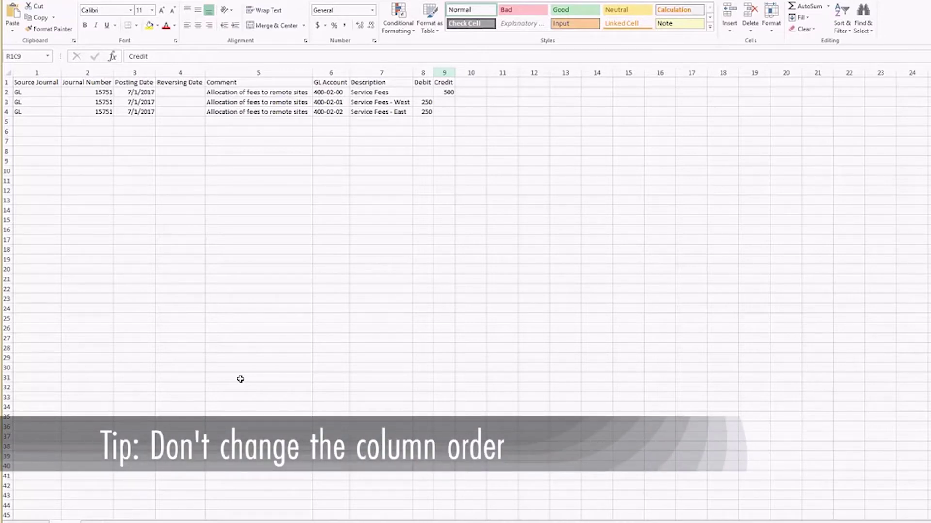
- Examine the Source Journal, Debit and Credit columns of the journal entry template
left_click(29, 72)
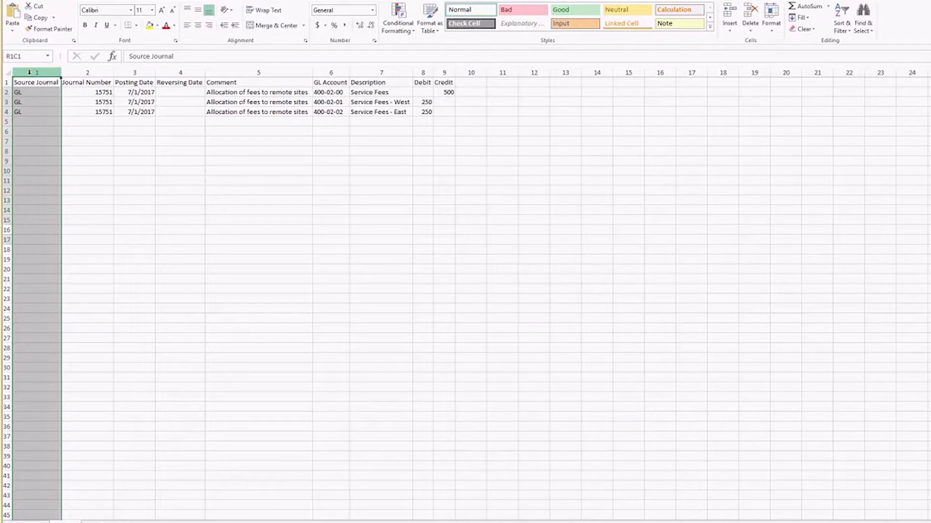
left_click(422, 73)
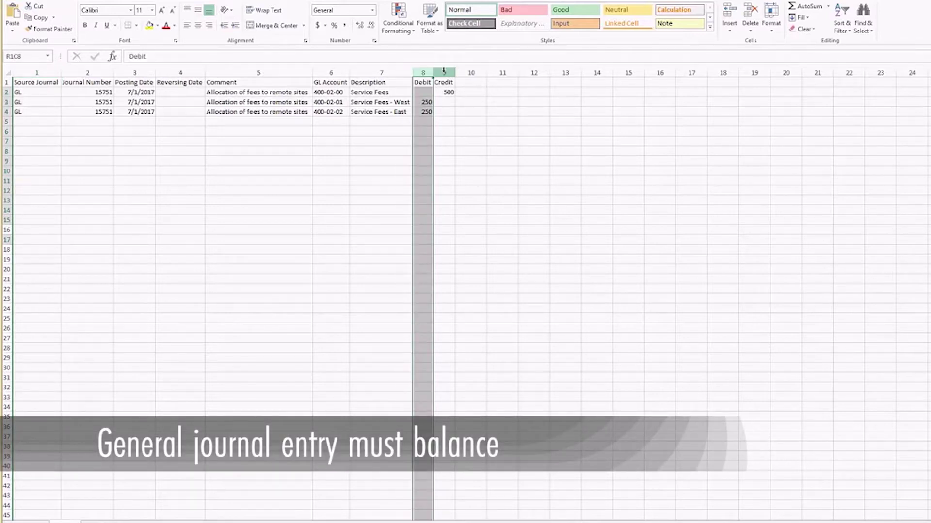
left_click(443, 73)
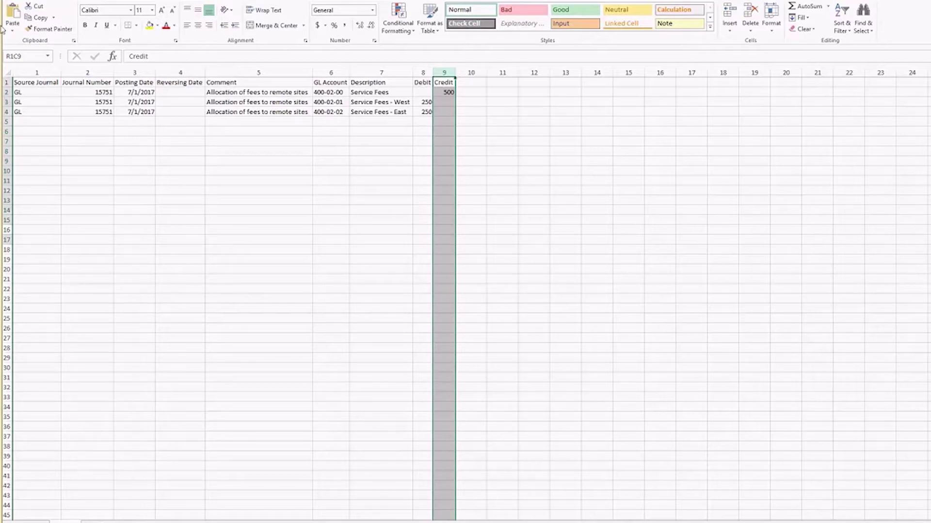
- Begin saving a copy of the workbook as CSV (Comma delimited) with the file name cleared, and cancel without saving
left_click(8, 1)
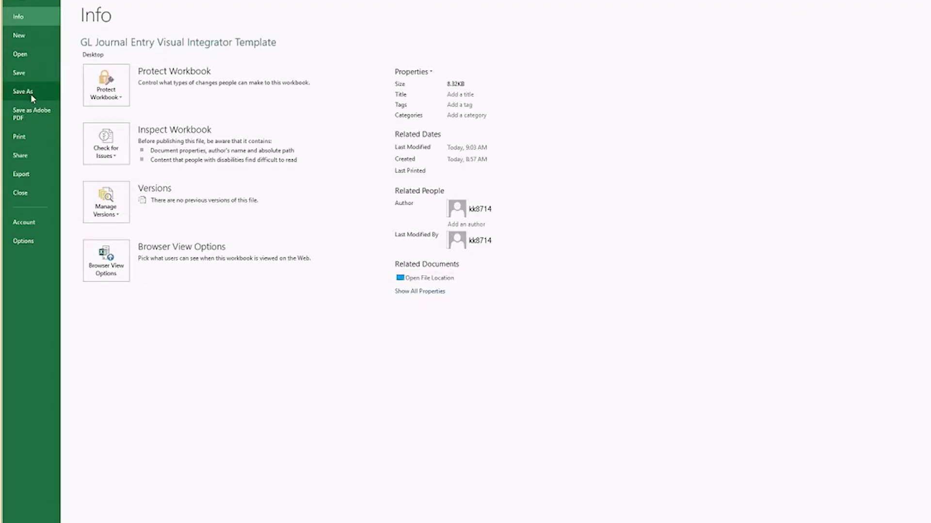
left_click(30, 93)
left_click(245, 83)
key("BackSpace")
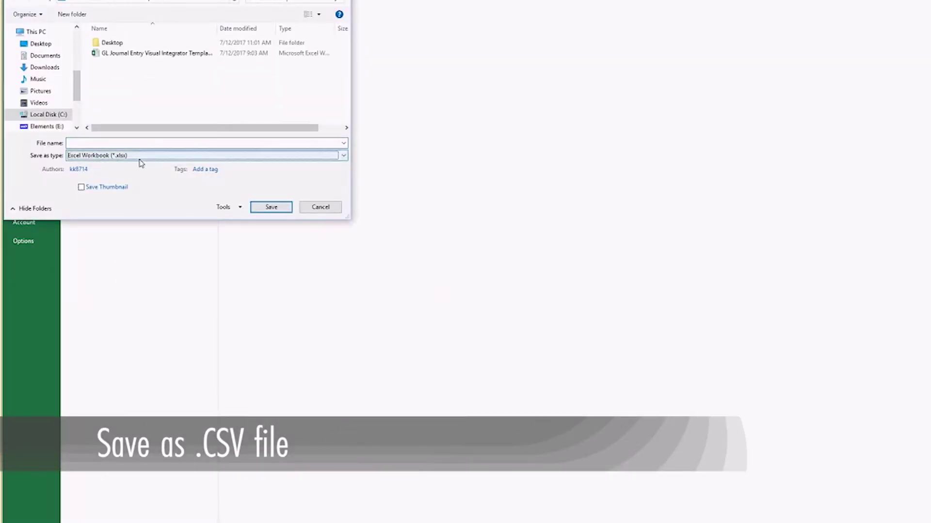
left_click(141, 155)
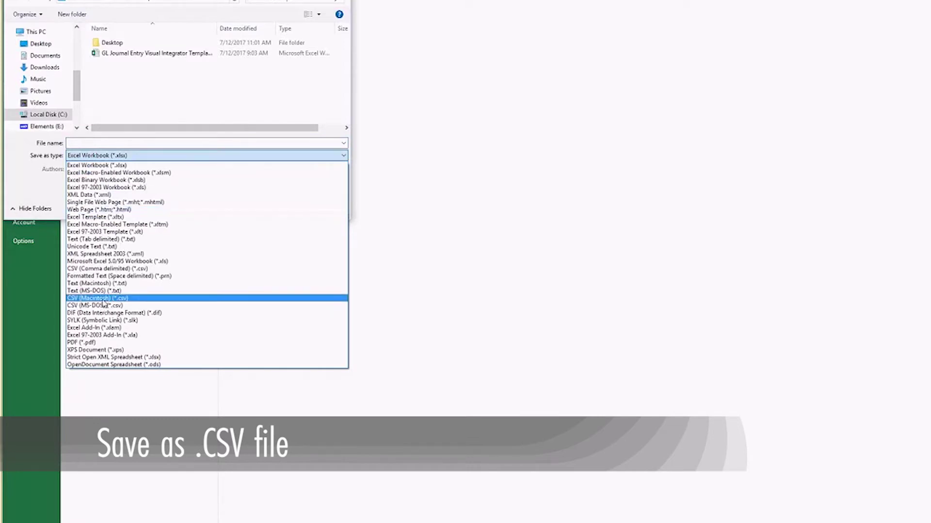
left_click(106, 269)
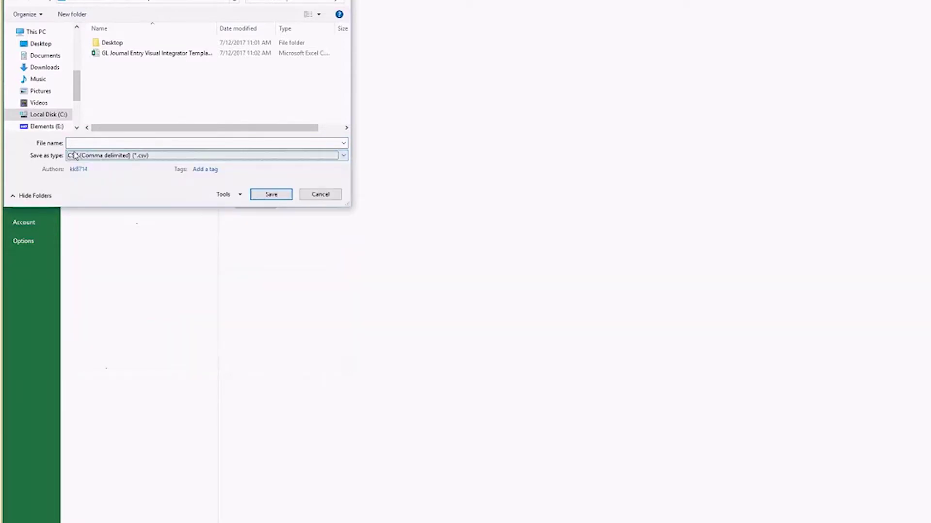
left_click(326, 196)
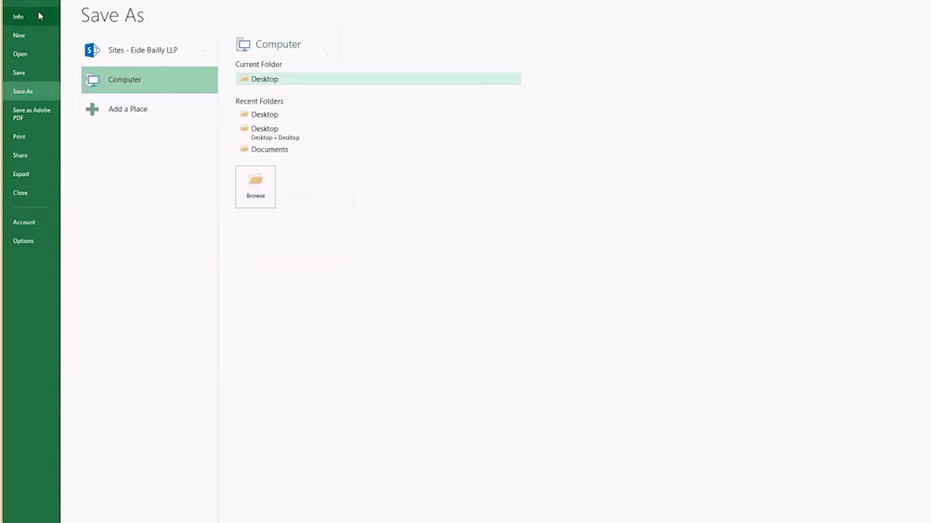
key("Escape")
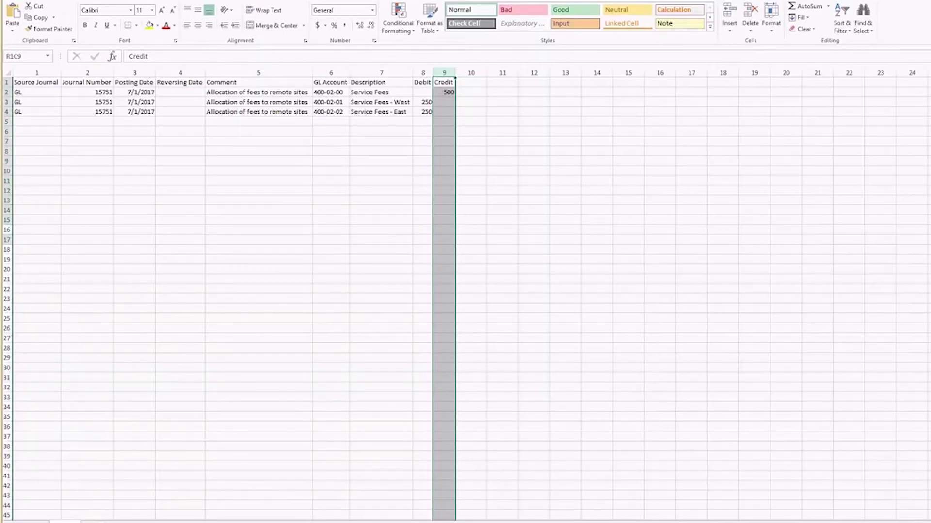
- Switch to Sage 100 and enter GL_JOURNAL as the job name in Import Job Maintenance
mouse_move(300, 522)
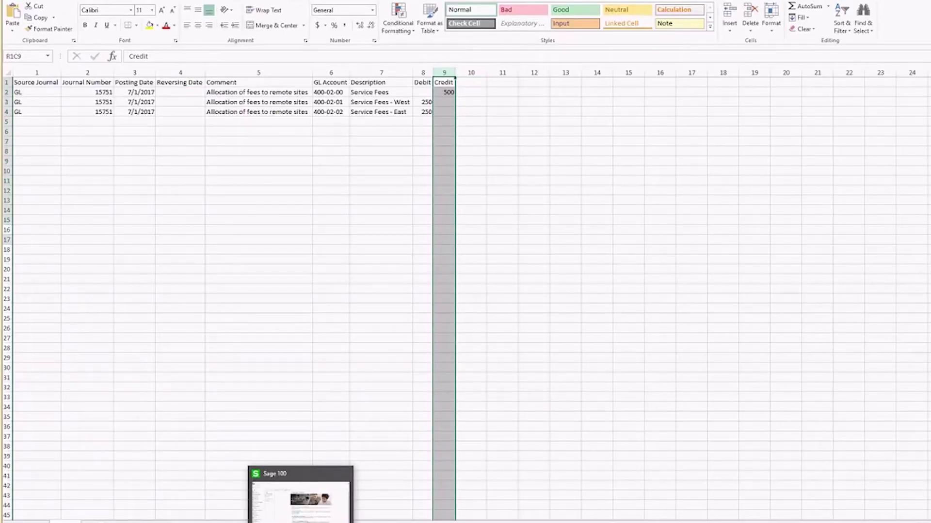
left_click(279, 471)
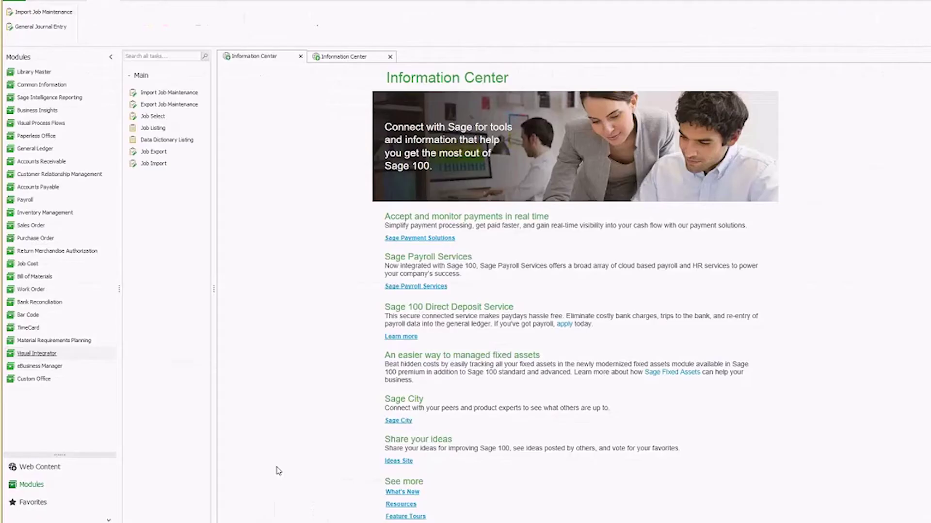
left_click(169, 97)
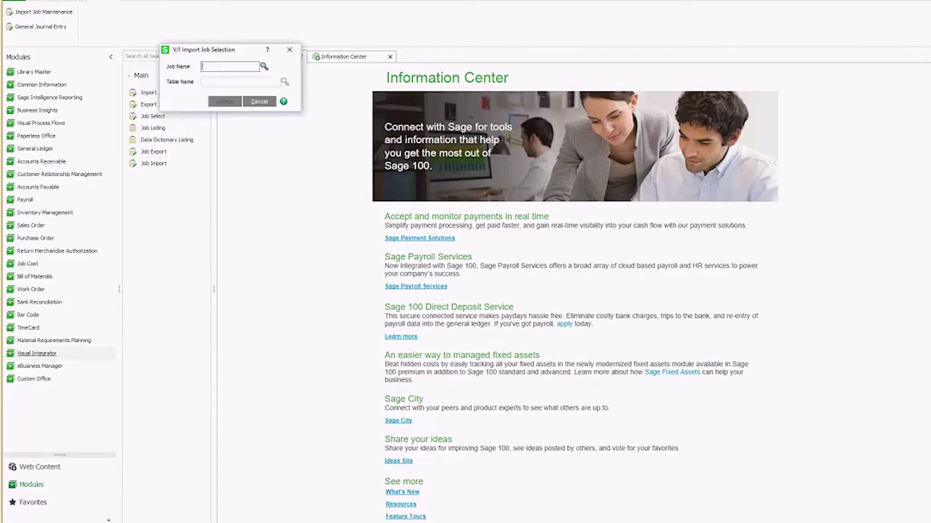
left_click(219, 69)
type("GL_JOURNAL")
key("Tab")
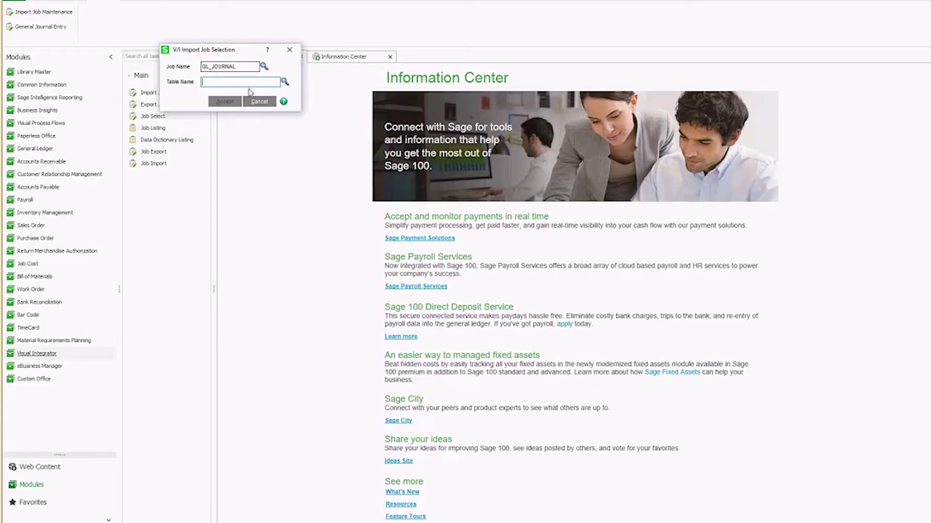
- Select GL_GeneralJournalHeader as the job's table and create GL_JOURNAL as a new import job
left_click(284, 81)
key("g")
left_click(414, 281)
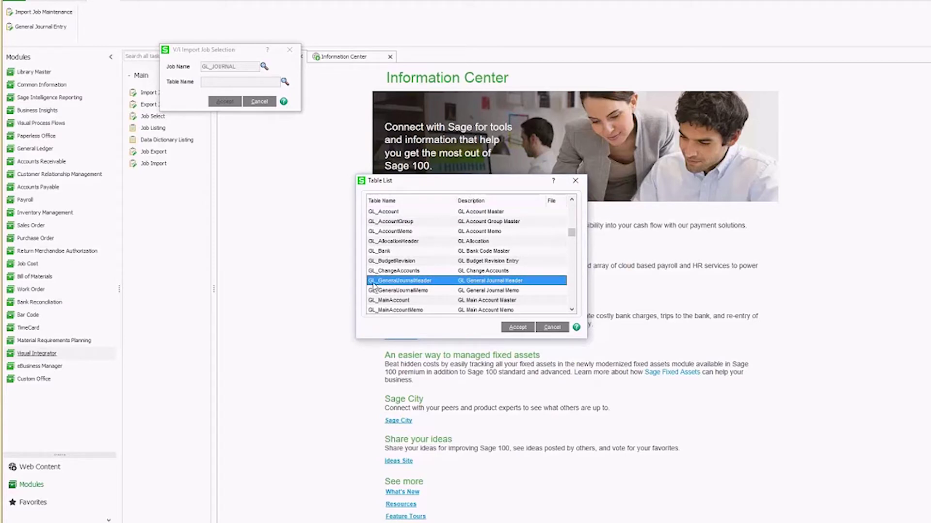
left_click(517, 328)
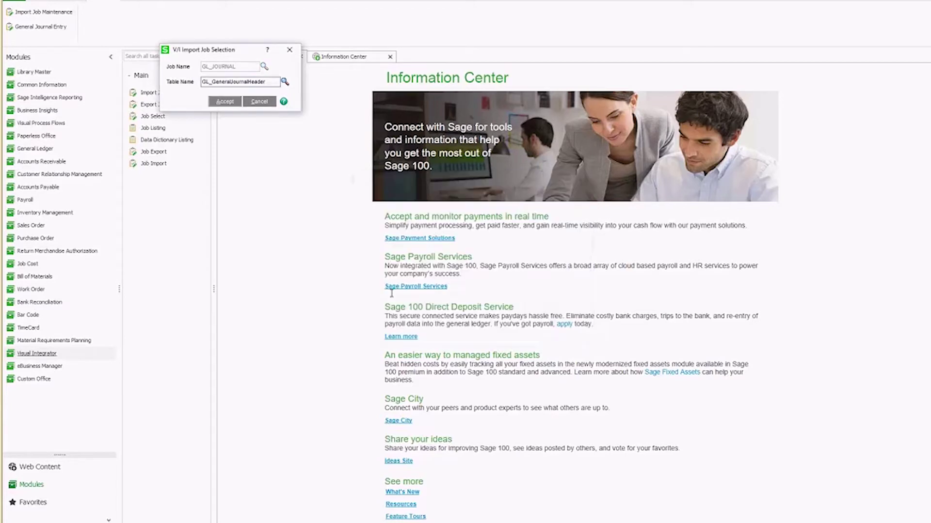
left_click(223, 103)
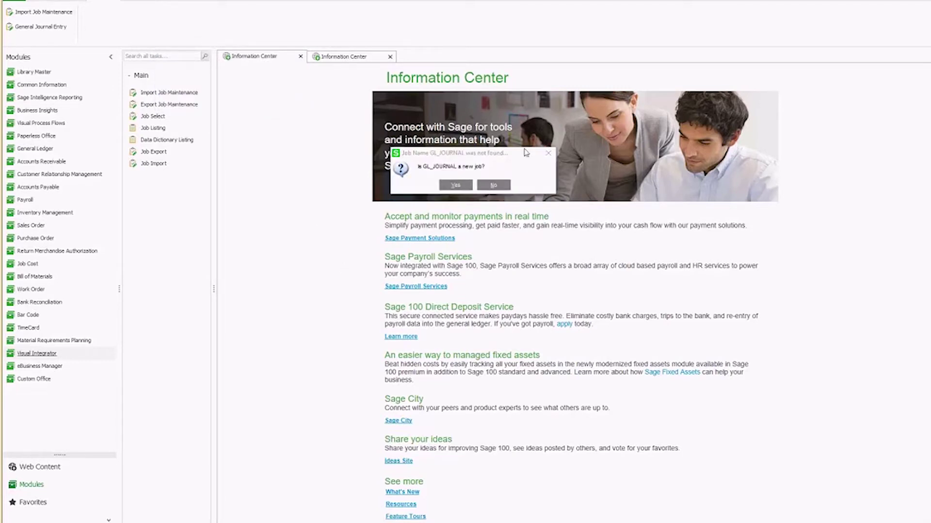
left_click(455, 187)
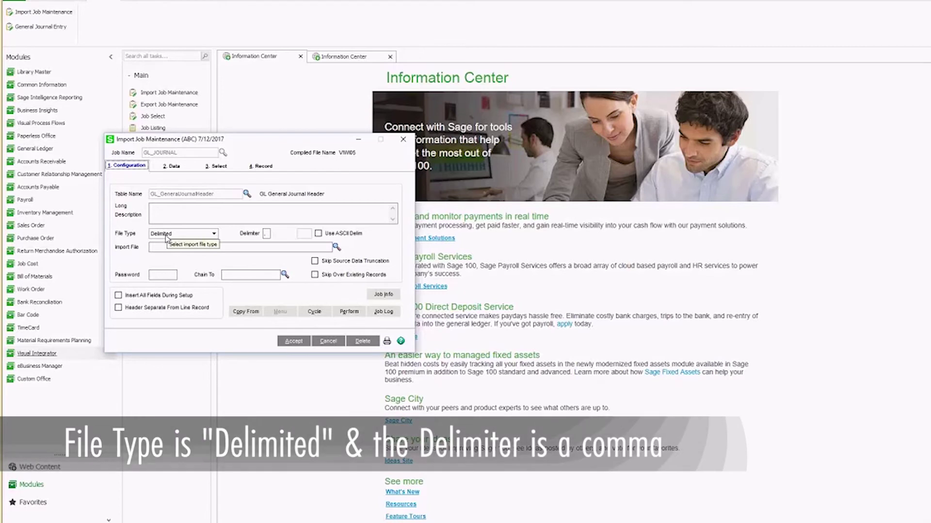
- Review the import job's delimiter and the data mapping of the EntryNo and JournalDeleted fields, leaving them as they are
left_click(266, 234)
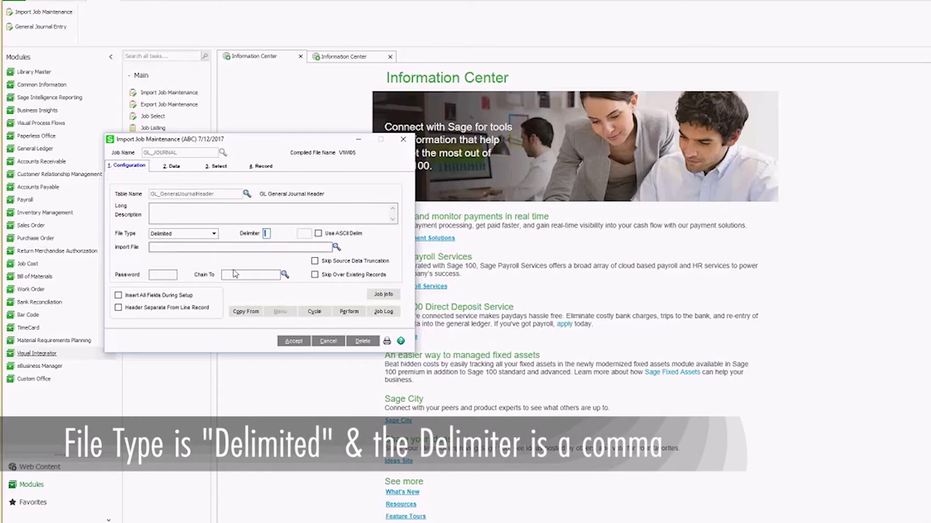
left_click(171, 165)
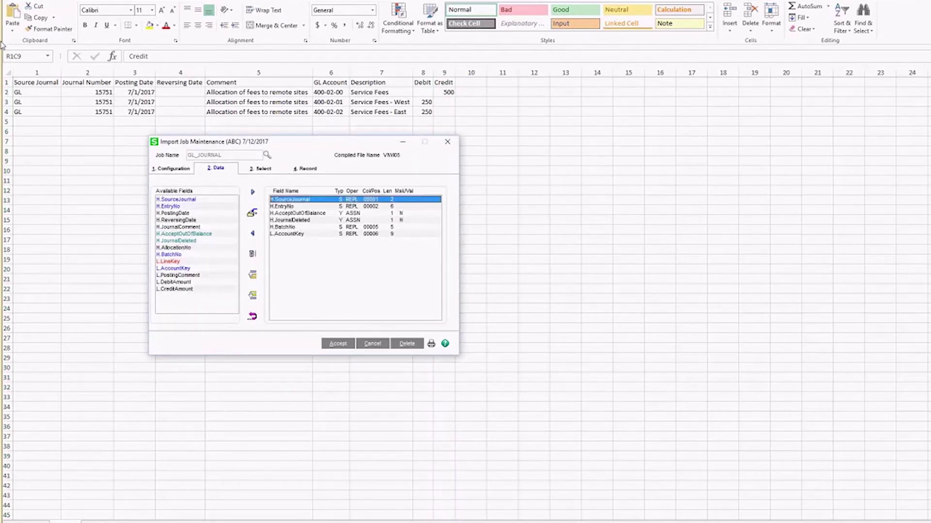
left_click(281, 207)
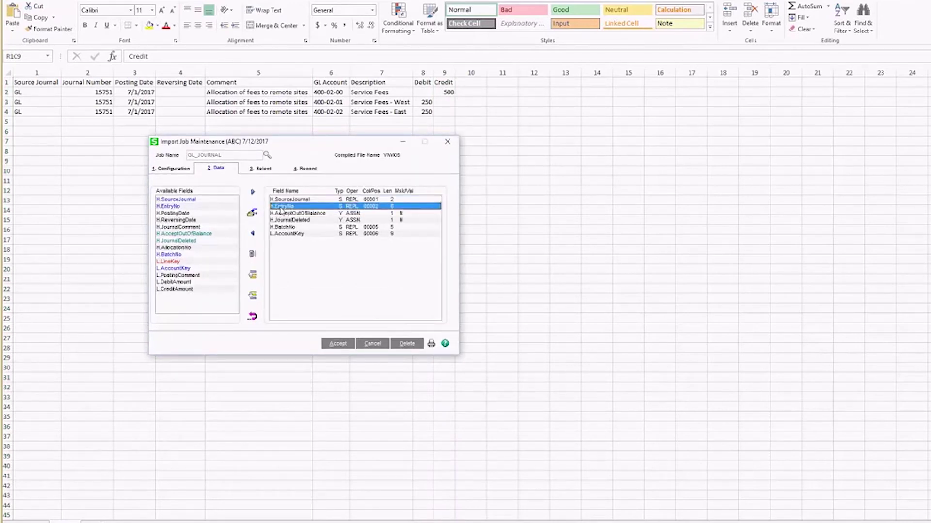
double_click(373, 209)
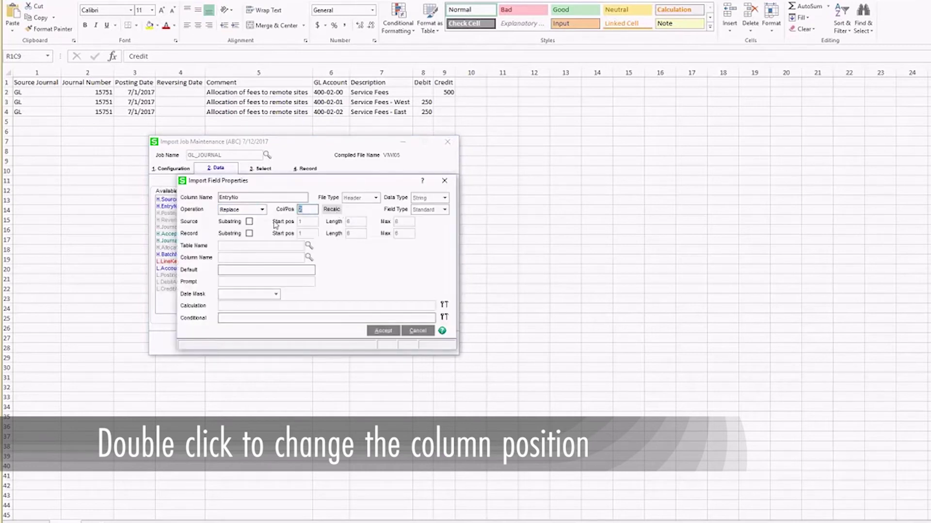
left_click(417, 330)
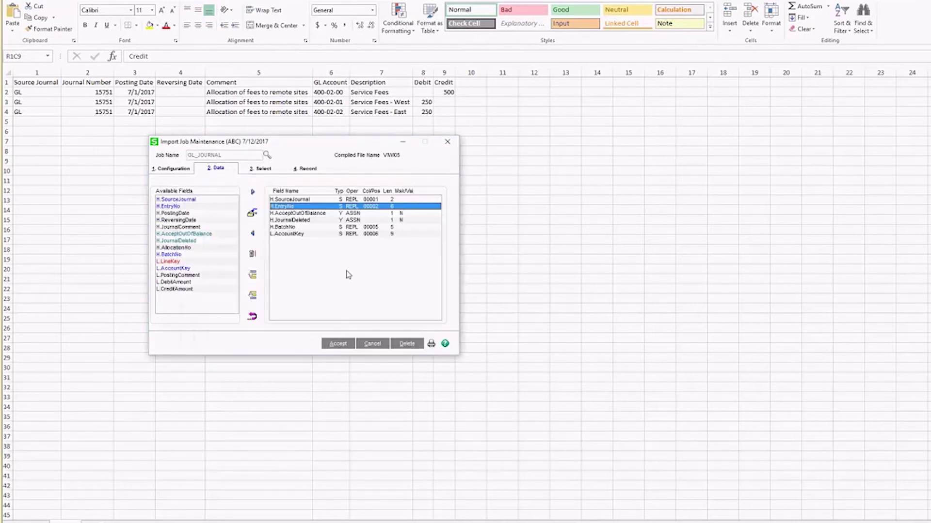
left_click(303, 217)
left_click(304, 221)
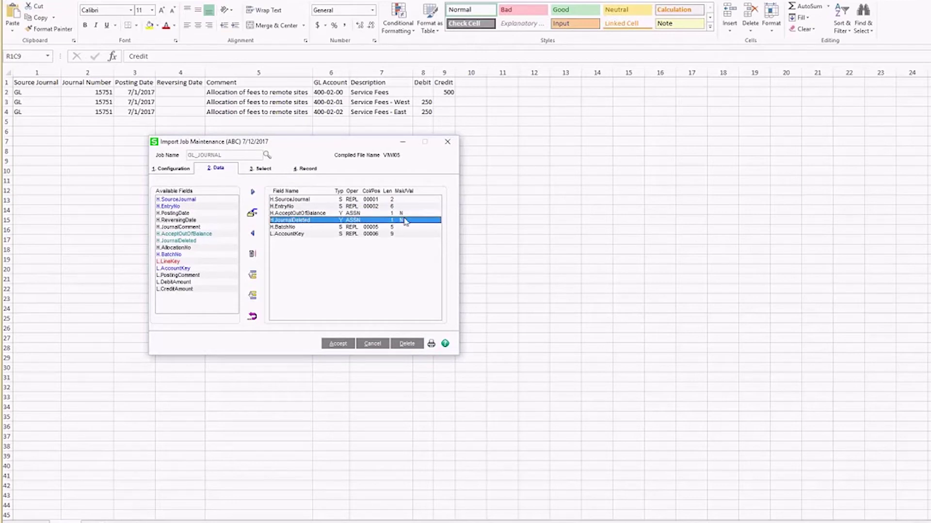
- Set the BatchNo field's column position to 55 and accept its properties
double_click(289, 228)
left_click(312, 209)
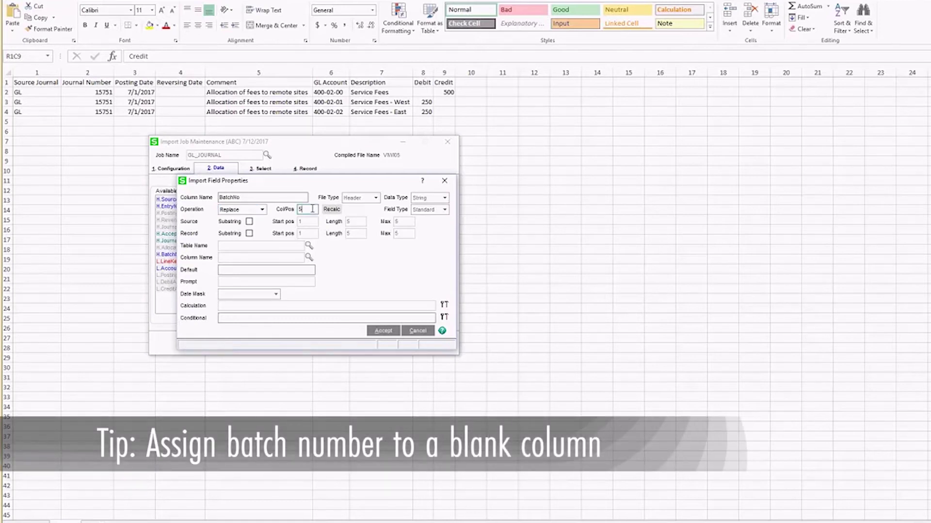
type("5")
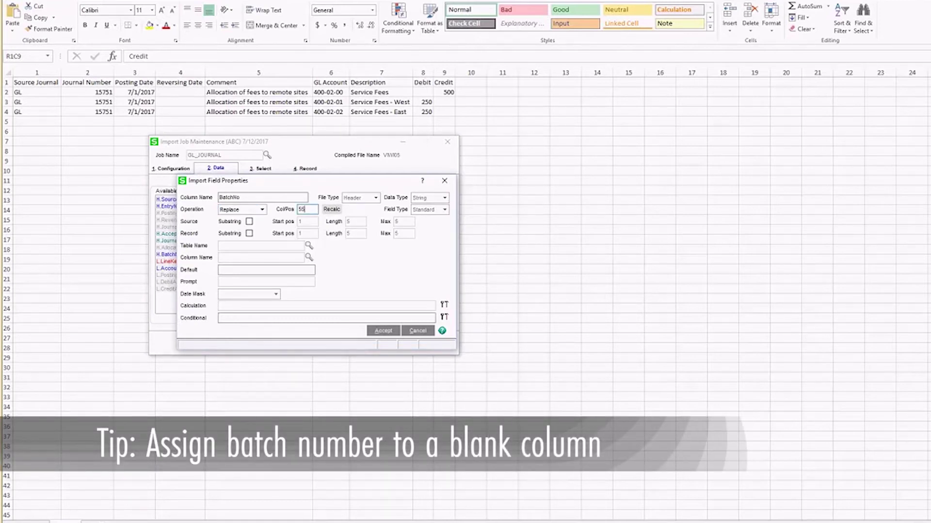
left_click(383, 332)
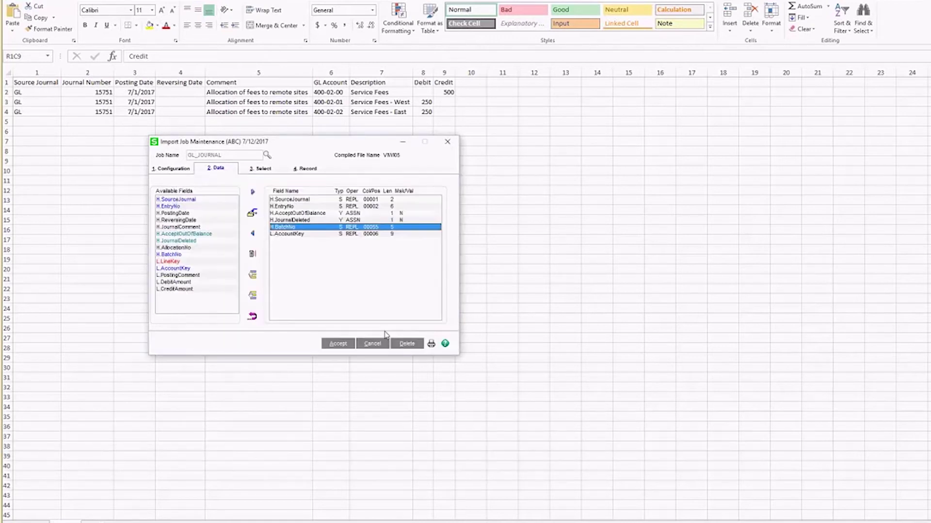
- Examine the required fields SourceJournal, EntryNo, BatchNo and AccountKey among the available and mapped fields
left_click(296, 234)
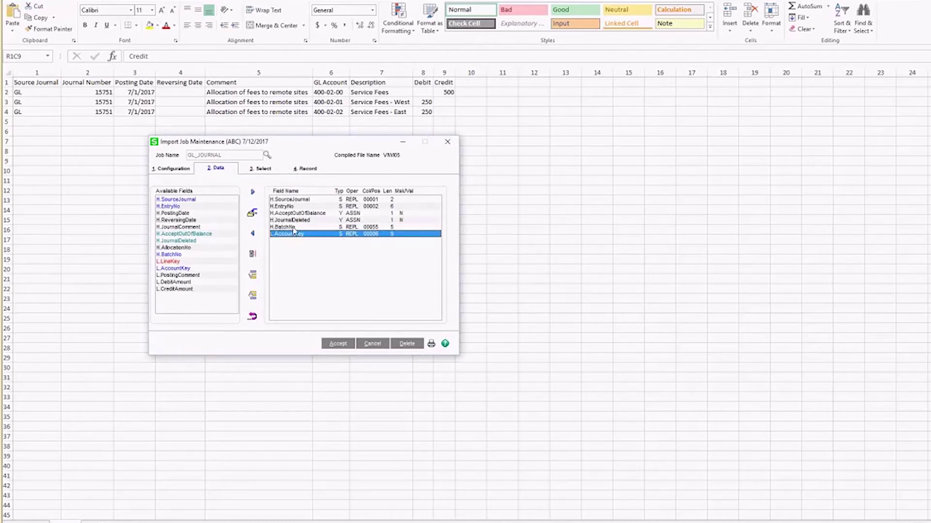
left_click(178, 200)
left_click(178, 207)
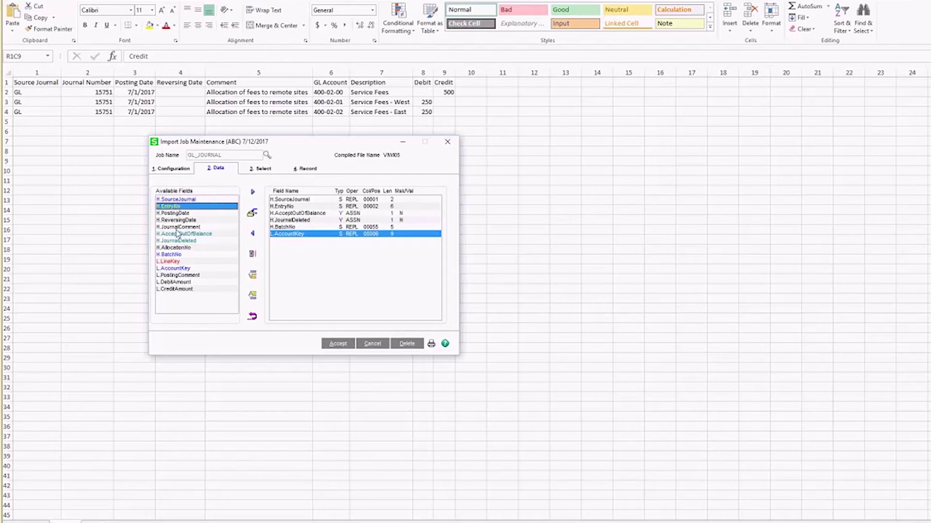
left_click(177, 256)
left_click(177, 269)
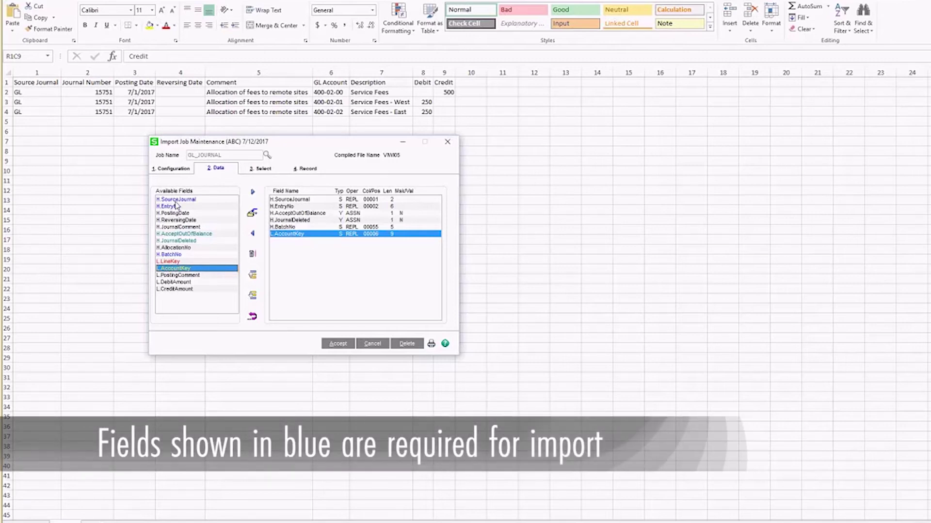
left_click(293, 234)
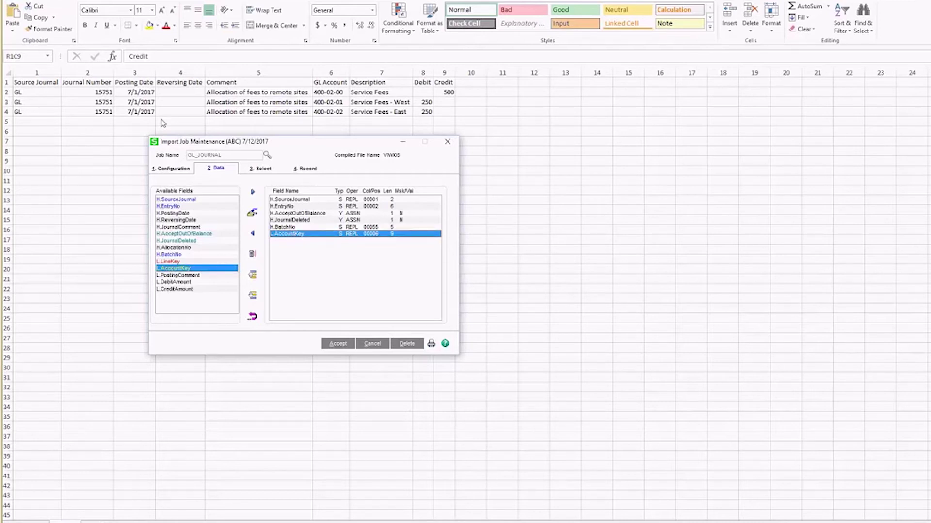
- Add the PostingDate field to the import job and set its column position to 3
left_click(177, 214)
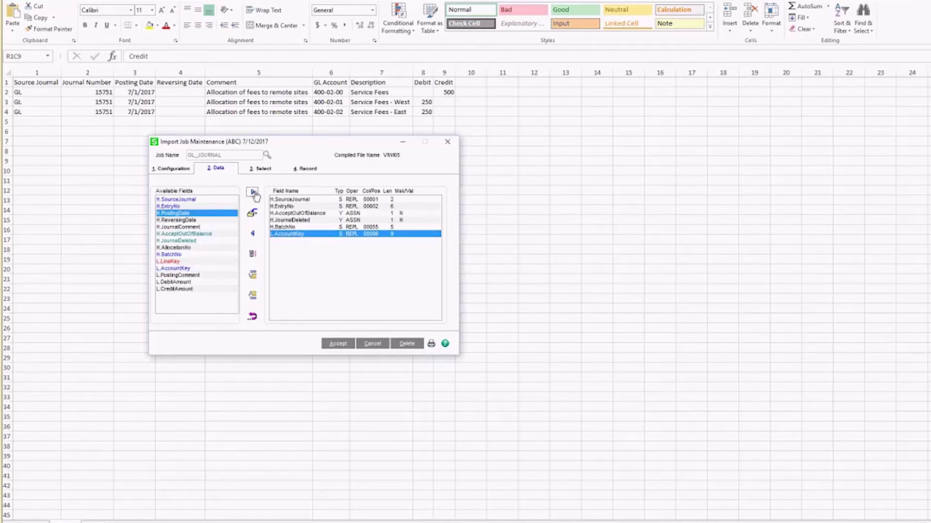
left_click(253, 192)
double_click(288, 241)
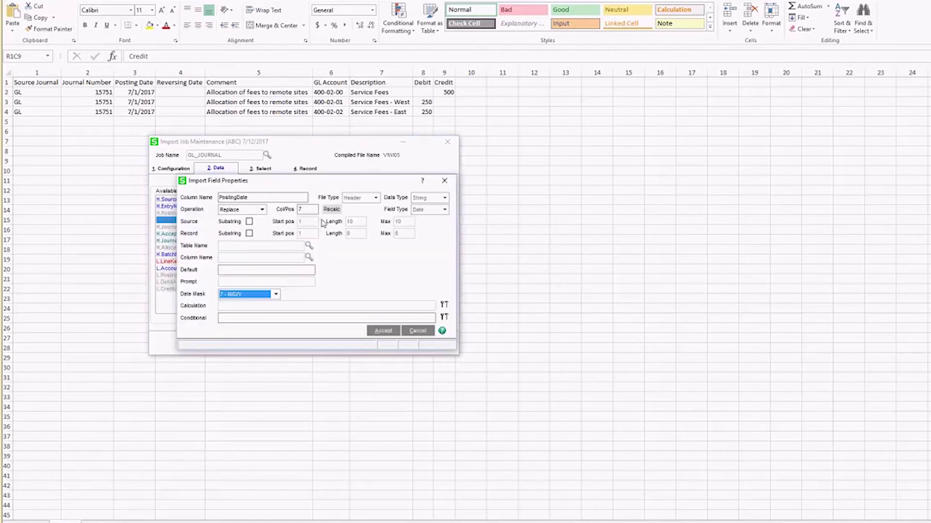
left_click_drag(311, 210, 266, 209)
type("3")
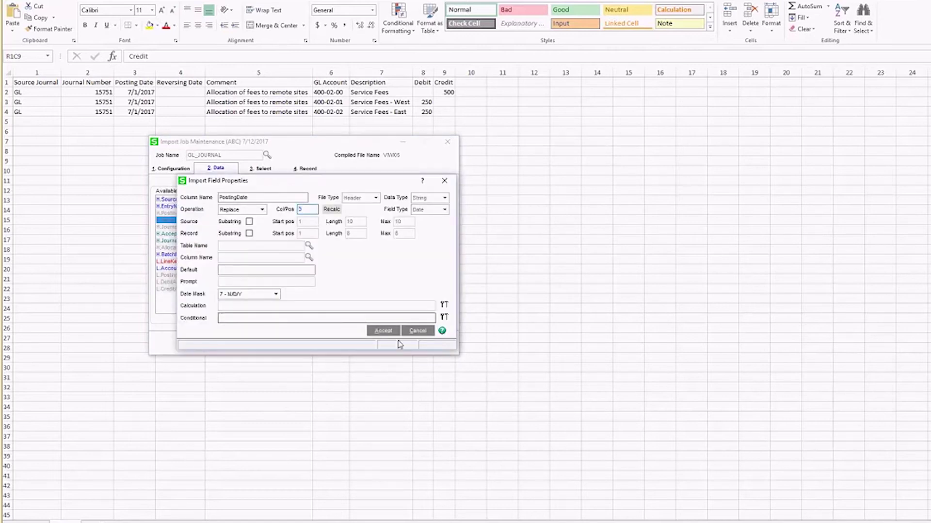
left_click(382, 331)
- Add the ReversingDate and JournalComment fields to the import job's mapped fields
left_click(253, 192)
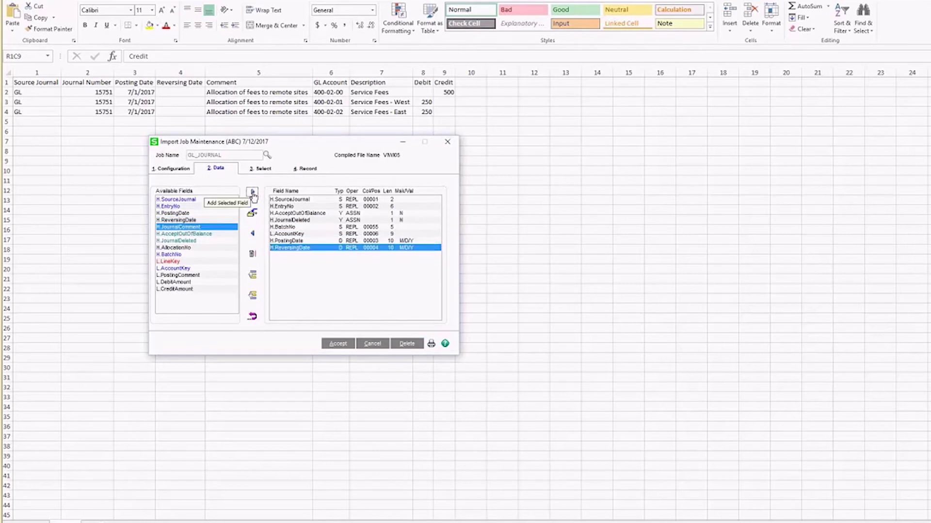
left_click(252, 193)
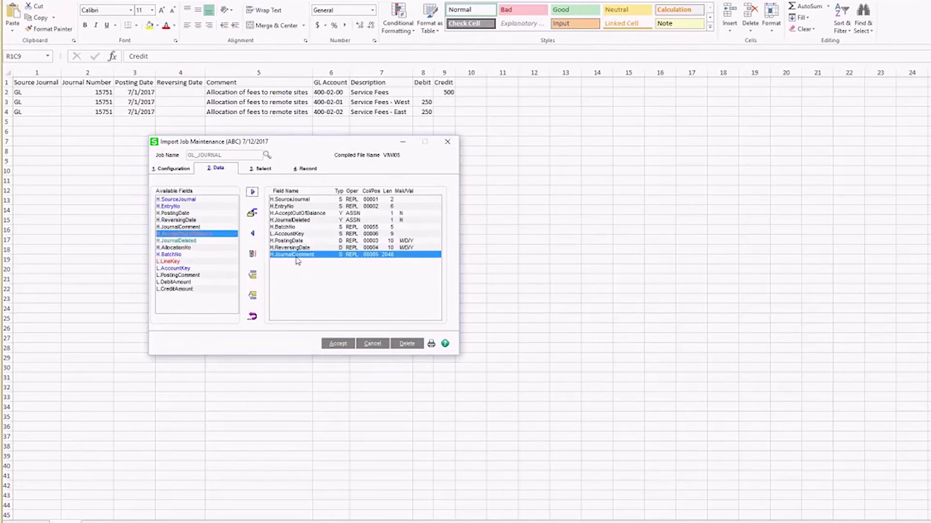
- Move the L.AccountKey line field below all header fields in the mapped list, directly after H.JournalComment
left_click(277, 232)
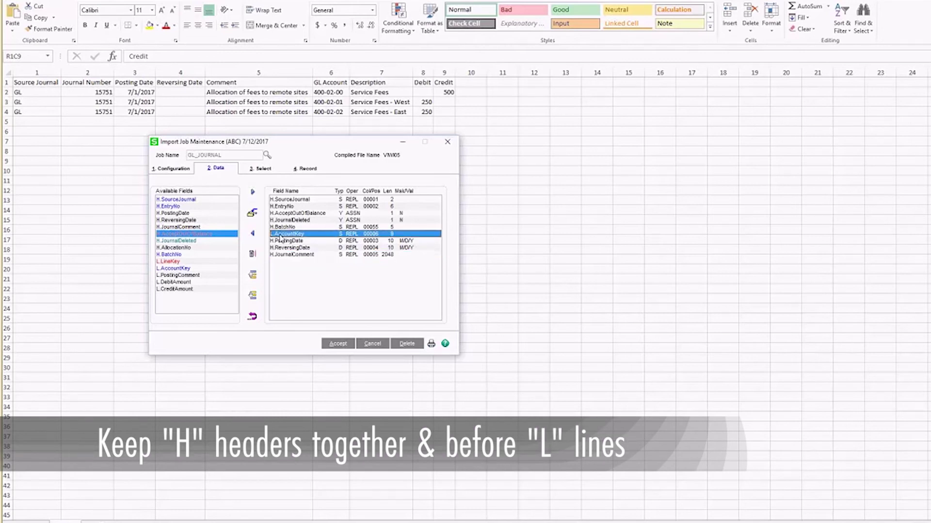
left_click(252, 297)
left_click(252, 297)
left_click(252, 297)
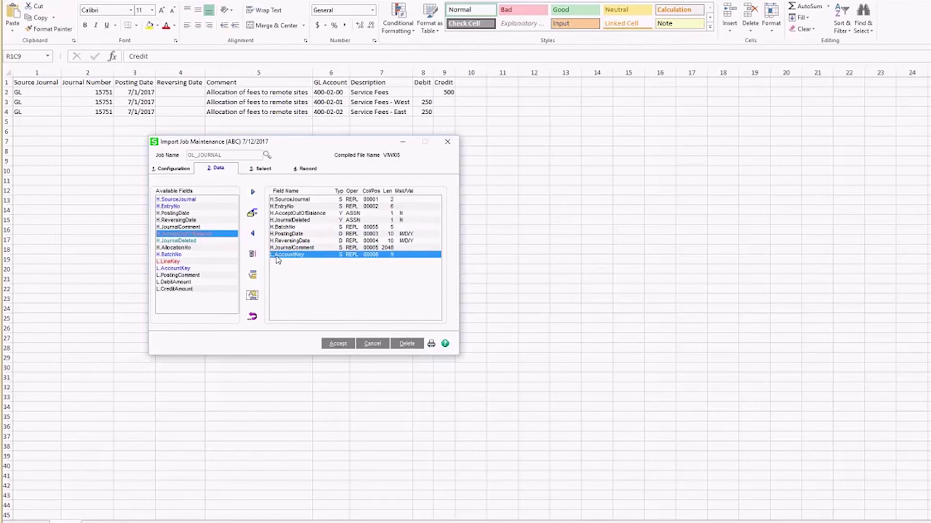
- Add the DebitAmount and CreditAmount line fields to the import job and set their column positions to 8 and 9
left_click(174, 282)
left_click(252, 196)
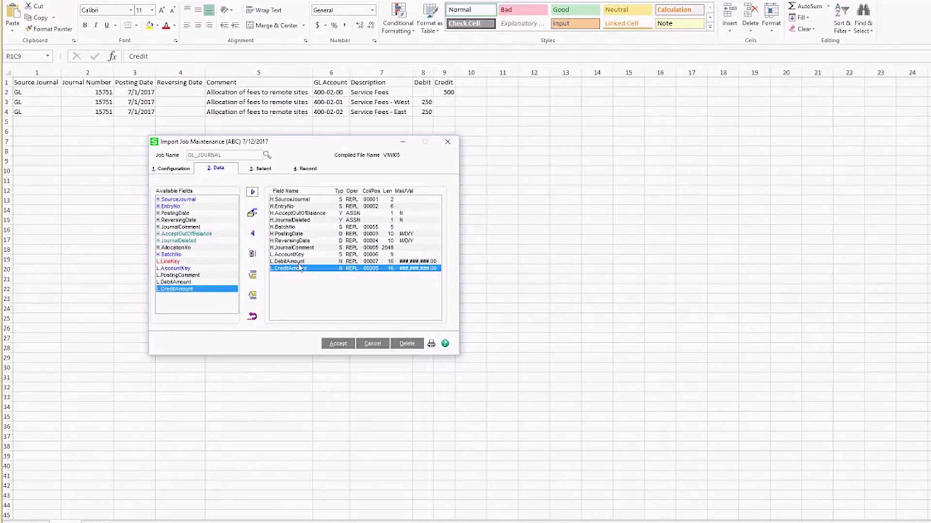
key("Tab")
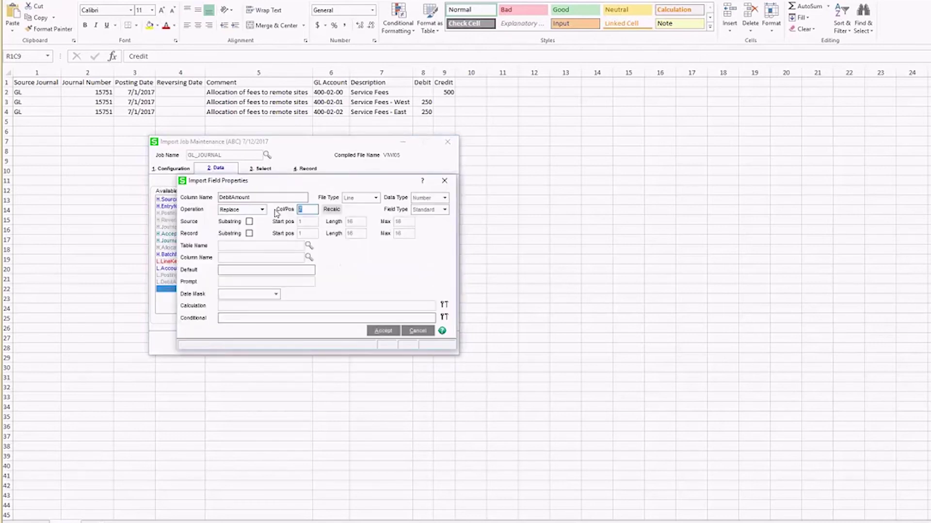
type("8")
left_click(381, 330)
left_click(252, 196)
key("Tab")
type("9")
left_click(383, 331)
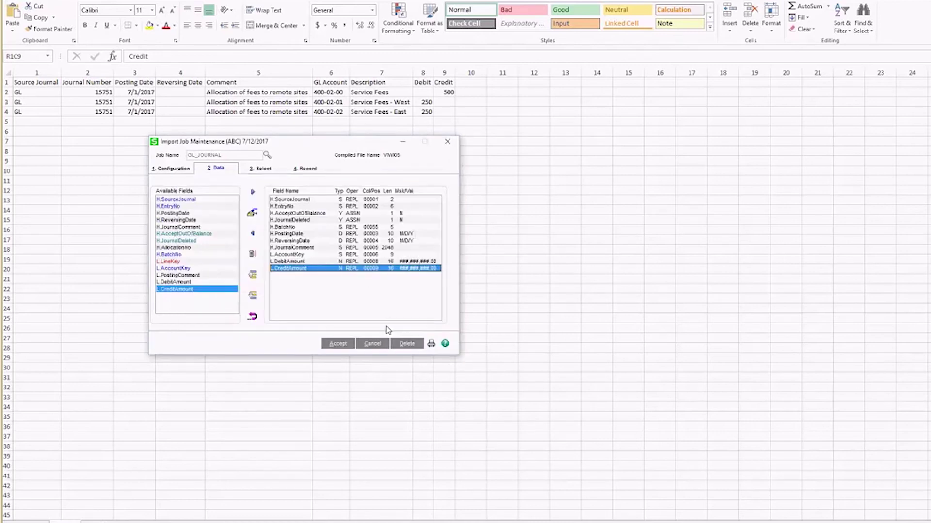
- Save and execute the import job, importing GL Journal Entry Visual Integrator Template.csv from the desktop into company ABC
left_click(339, 345)
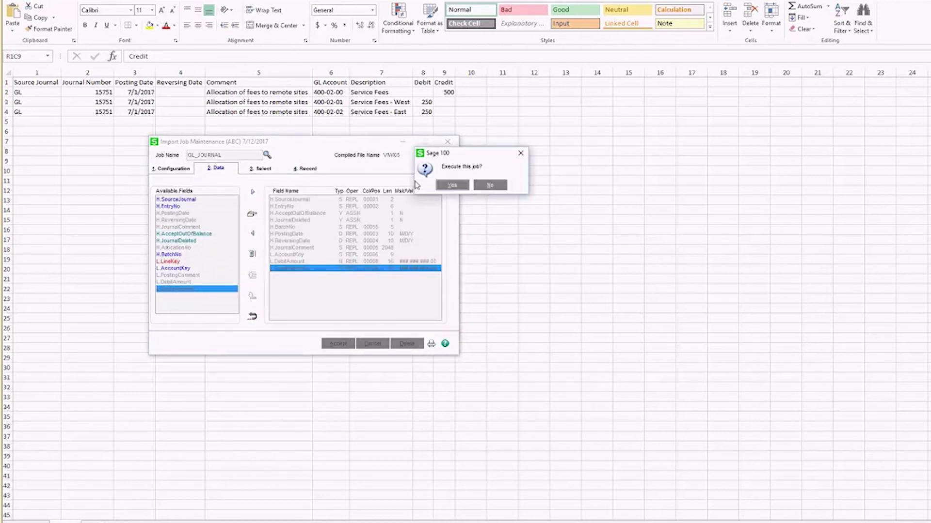
left_click(454, 186)
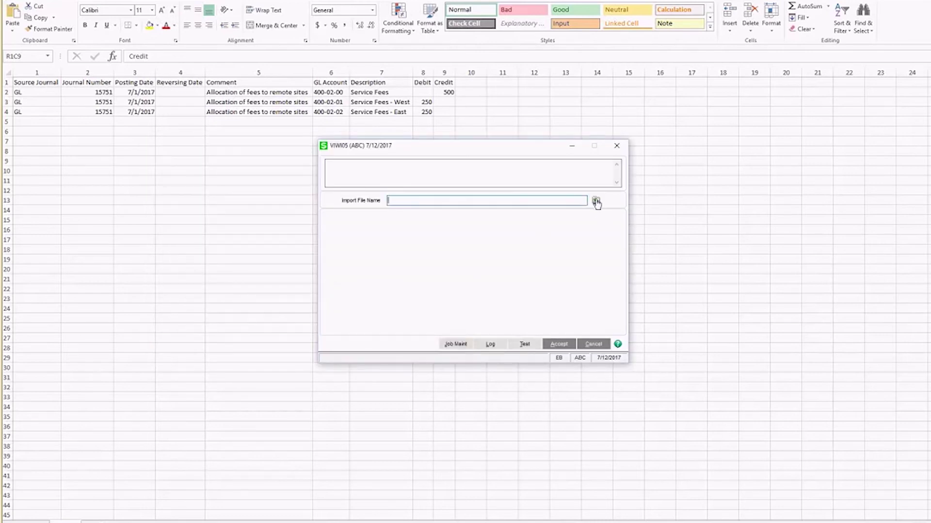
left_click(596, 203)
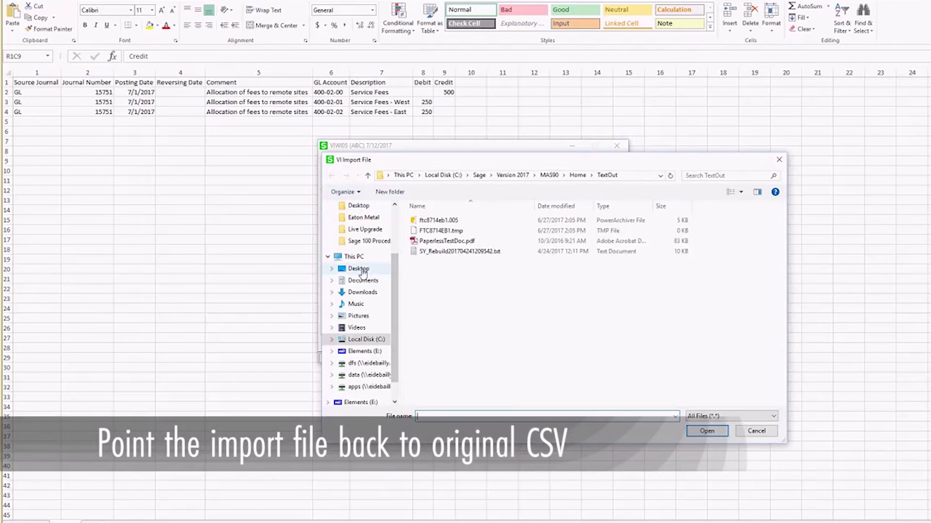
left_click(359, 269)
left_click(456, 220)
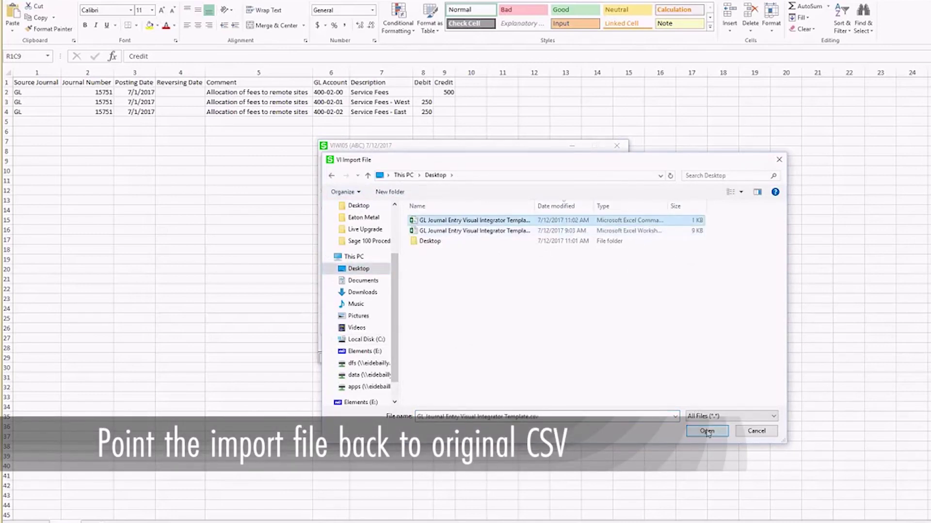
left_click(707, 431)
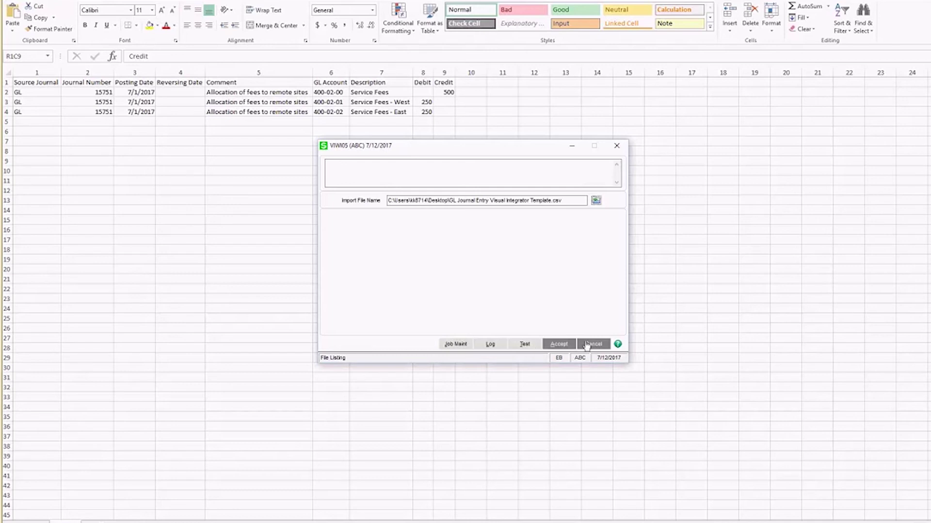
left_click(560, 345)
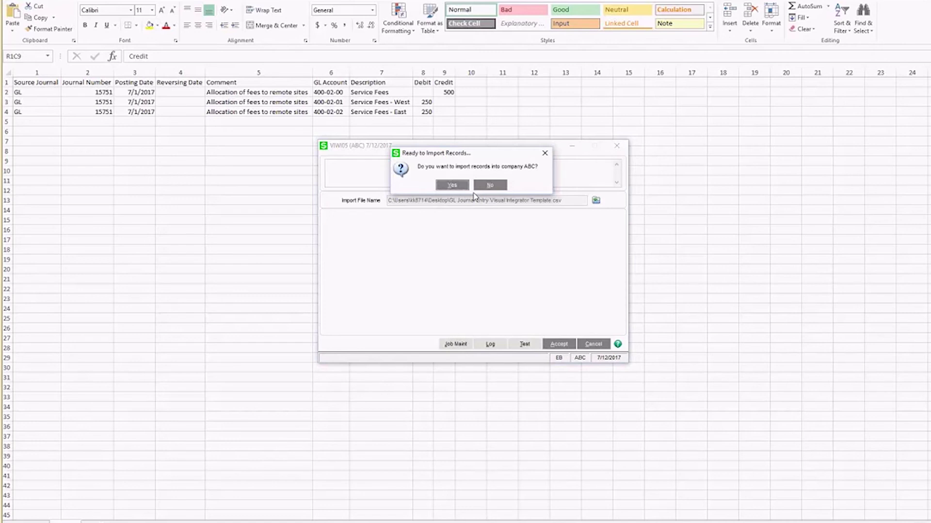
left_click(452, 185)
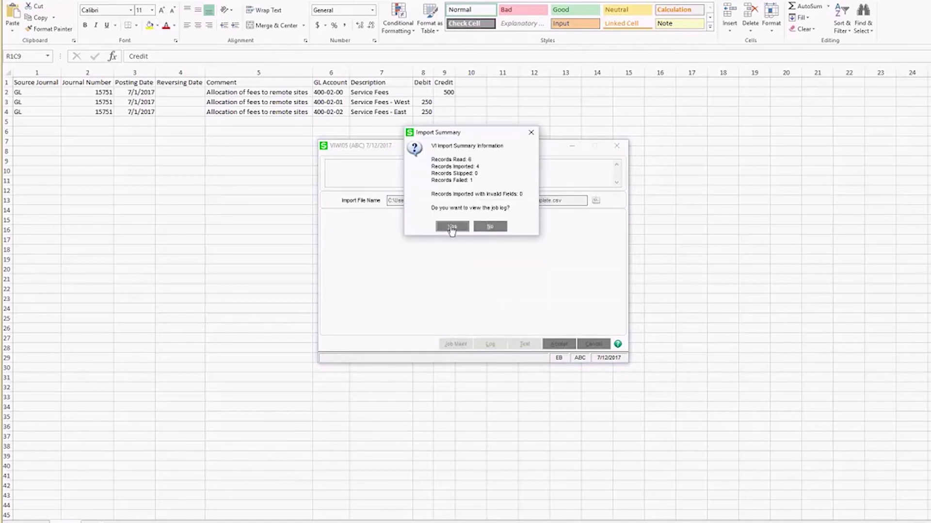
- Review the result of each record in the import job log, and close the log
left_click(452, 227)
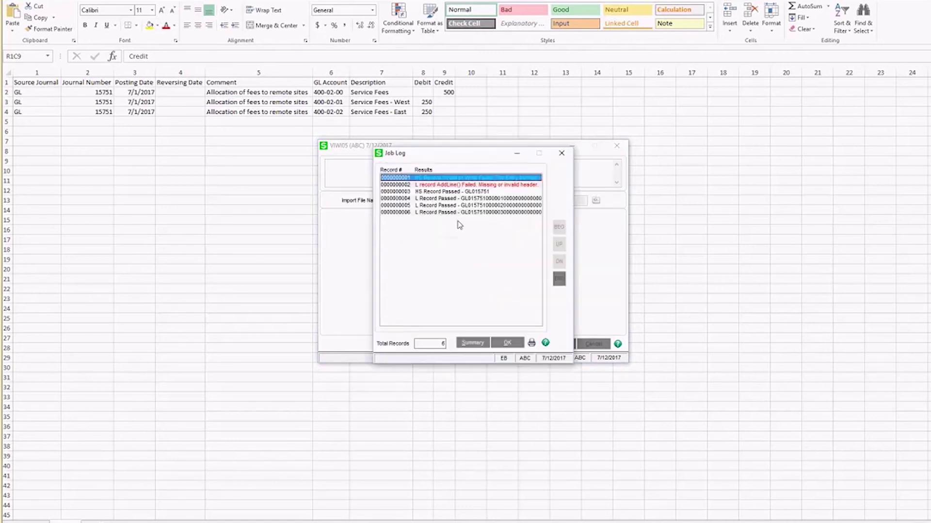
left_click(434, 186)
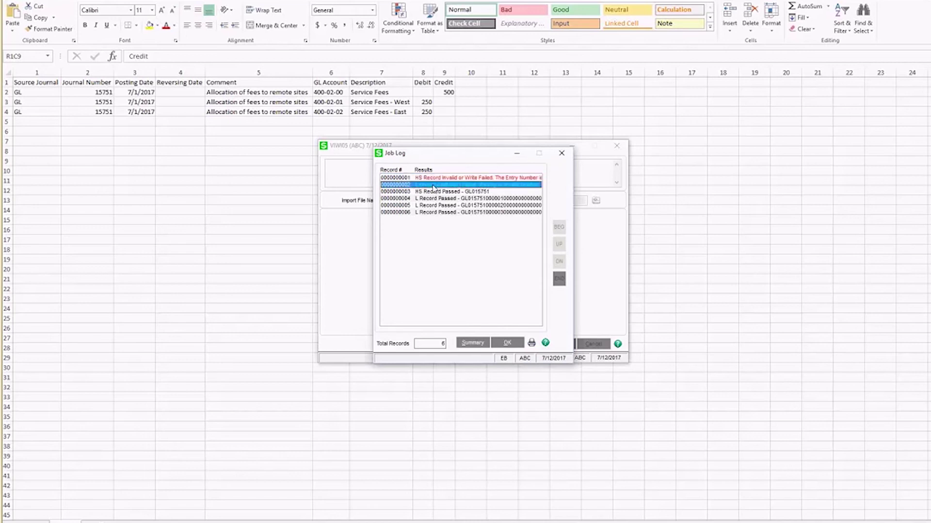
left_click(435, 193)
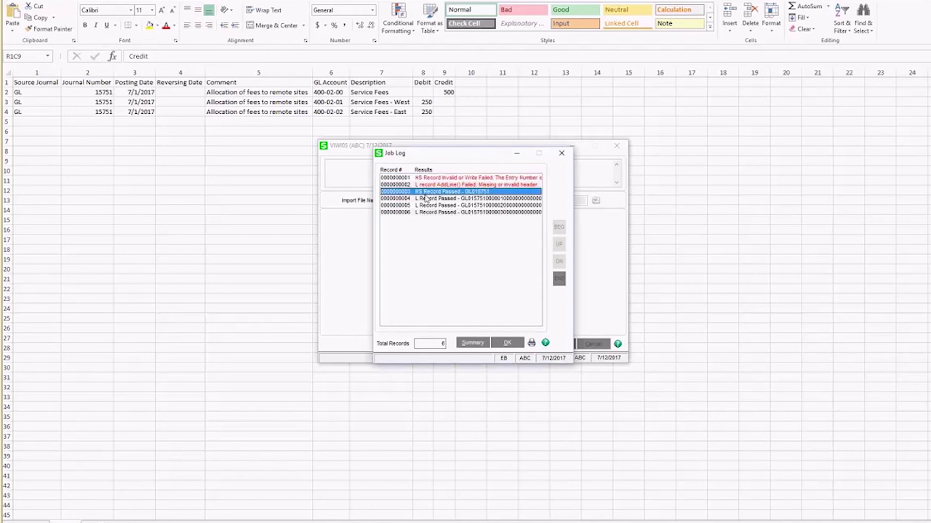
left_click(425, 205)
left_click(423, 214)
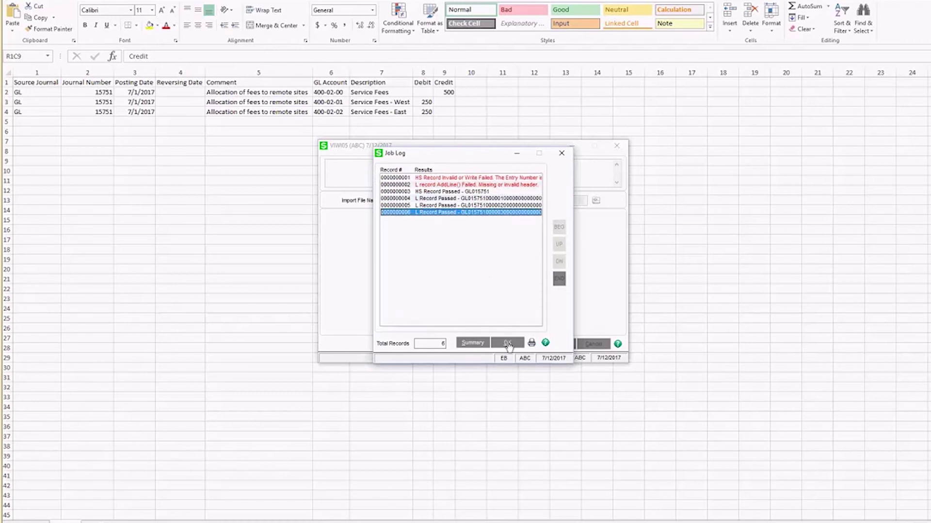
left_click(507, 343)
- Open the imported GL entry in General Ledger's General Journal Entry and check that its lines balance
key("ctrl+space")
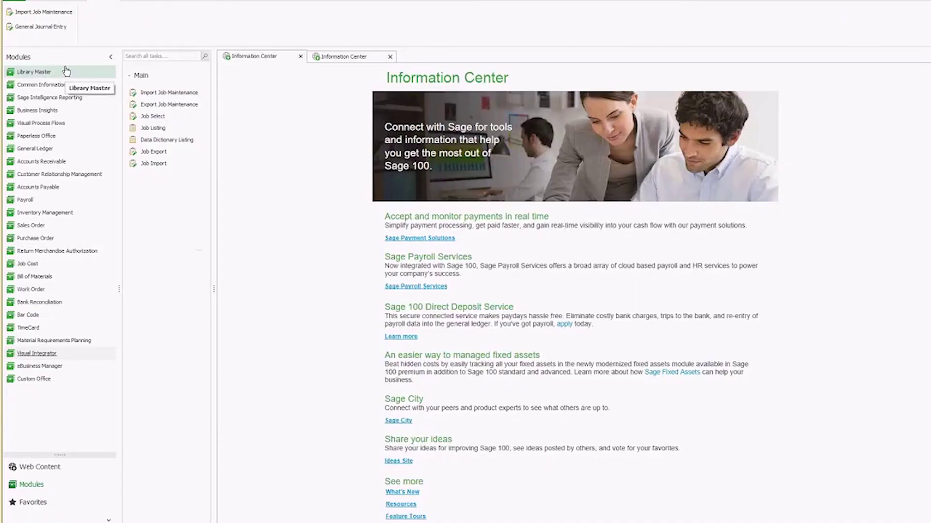
left_click(51, 148)
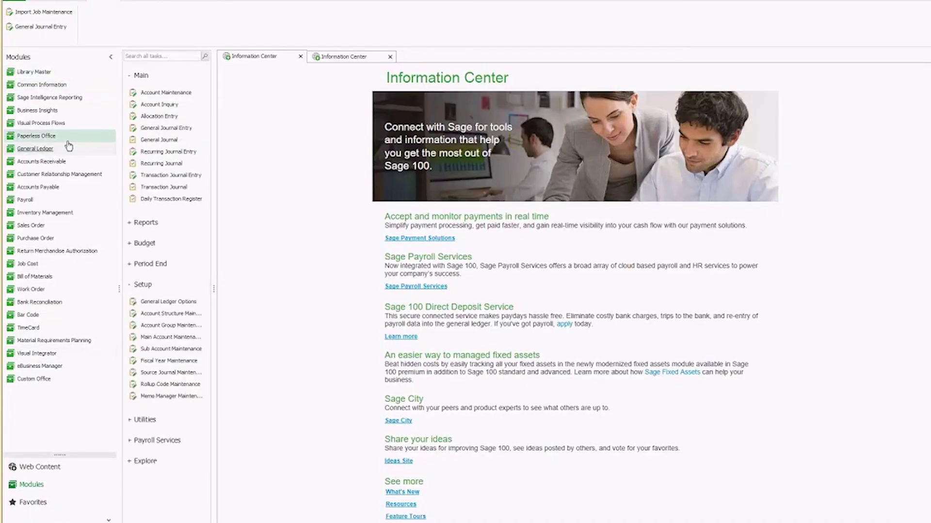
left_click(160, 128)
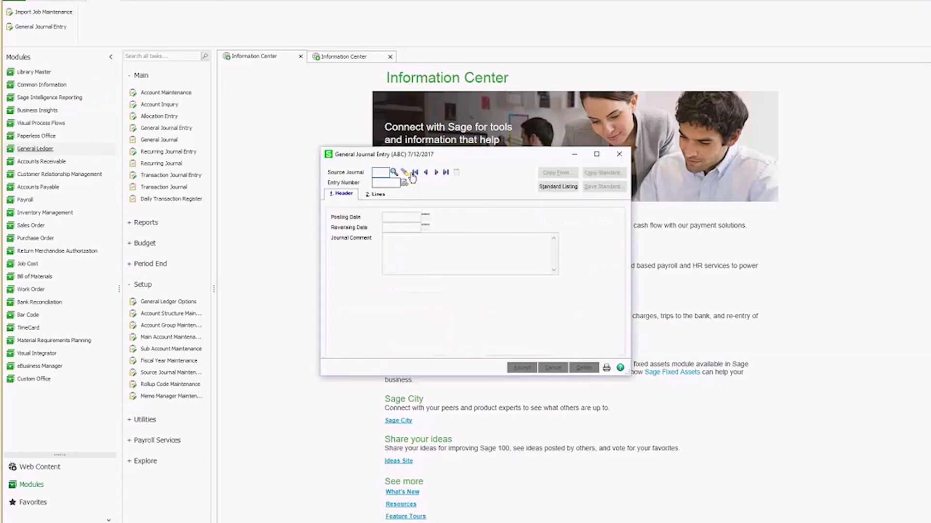
left_click(394, 172)
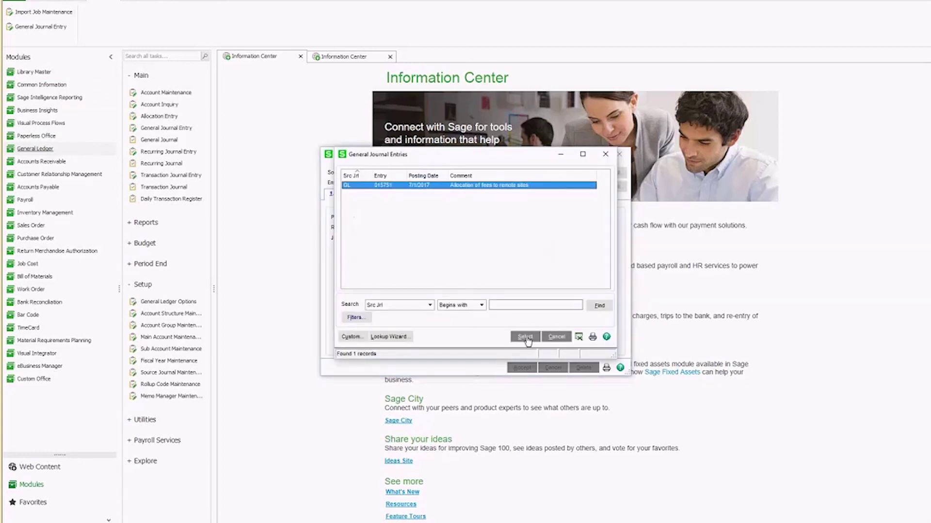
left_click(525, 337)
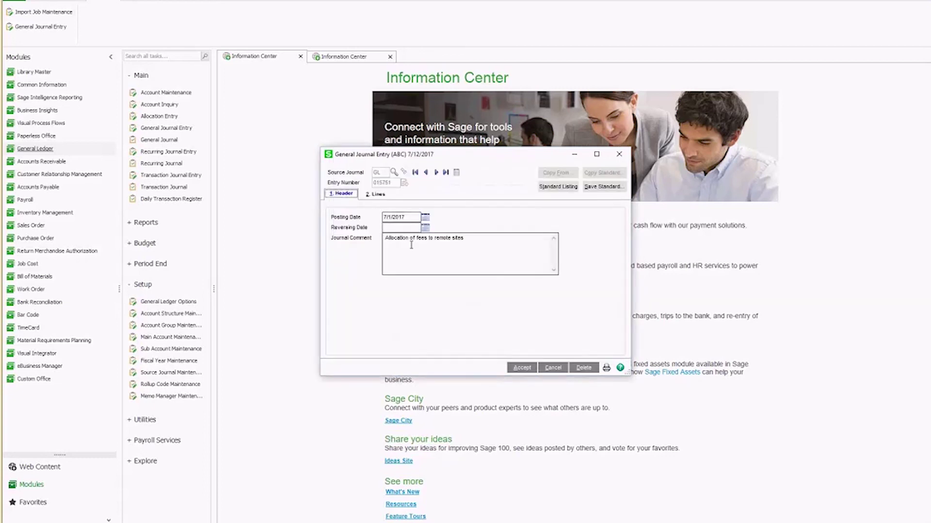
left_click(378, 195)
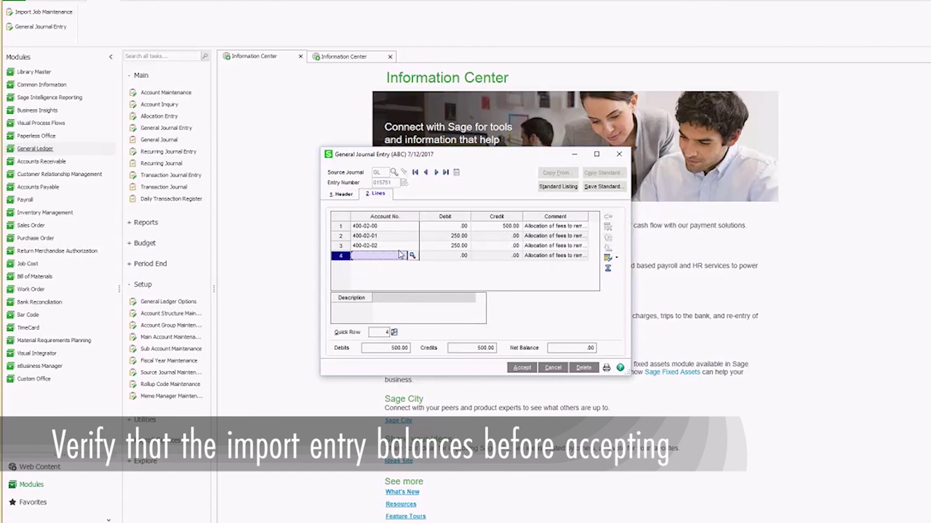